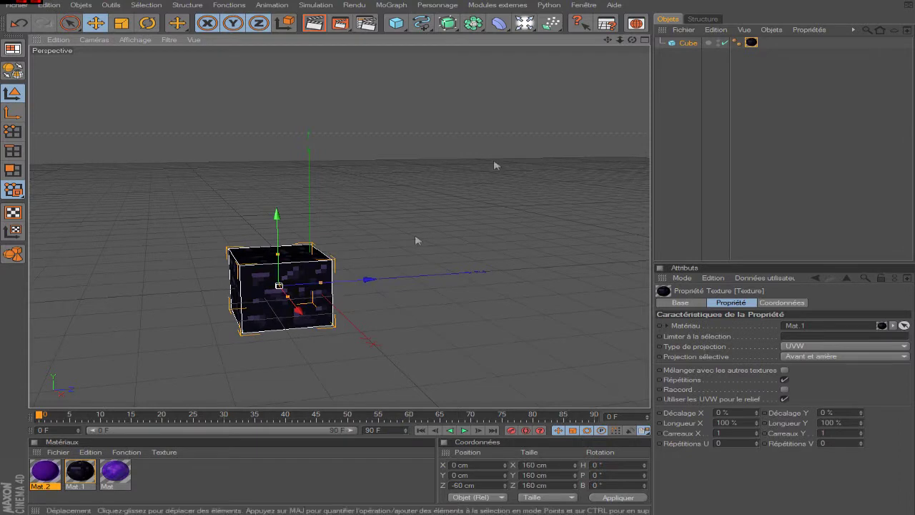
# - Duplicate the obsidian-textured cube along Z at 160 cm spacing to build a base row of four cubes
pyautogui.moveTo(632, 39); pyautogui.dragTo(503, 147)
pyautogui.moveTo(374, 284); pyautogui.dragTo(450, 285)
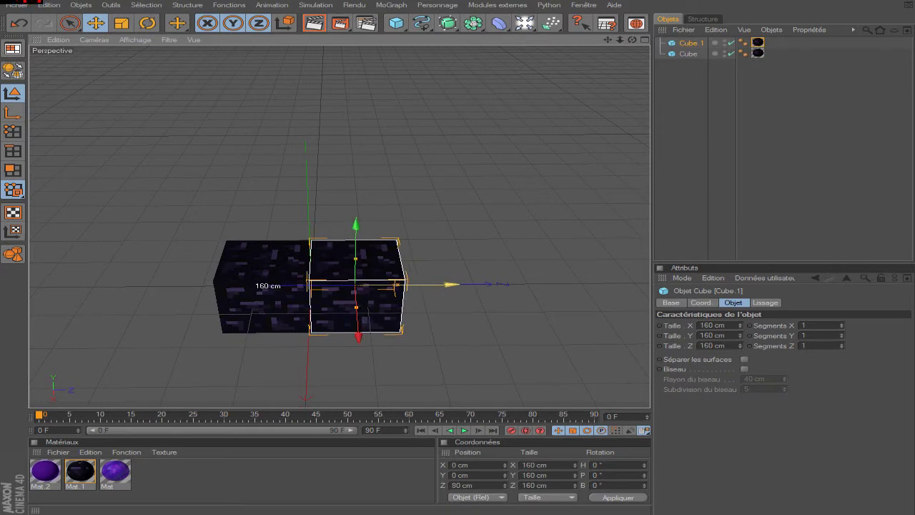
pyautogui.keyDown('ctrl'); pyautogui.moveTo(353, 283); pyautogui.dragTo(495, 283); pyautogui.keyUp('ctrl')
pyautogui.click(691, 65)
pyautogui.keyDown('ctrl'); pyautogui.moveTo(365, 286); pyautogui.dragTo(268, 285); pyautogui.keyUp('ctrl')
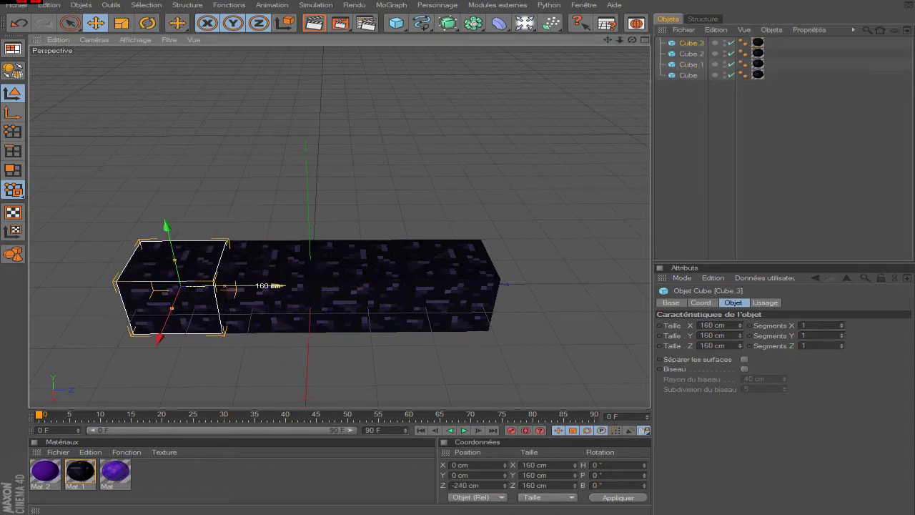
# - Duplicate the two end cubes of the base upward in 160 cm increments to Y 640 cm, forming both side columns
pyautogui.keyDown('ctrl'); pyautogui.click(690, 75); pyautogui.keyUp('ctrl')
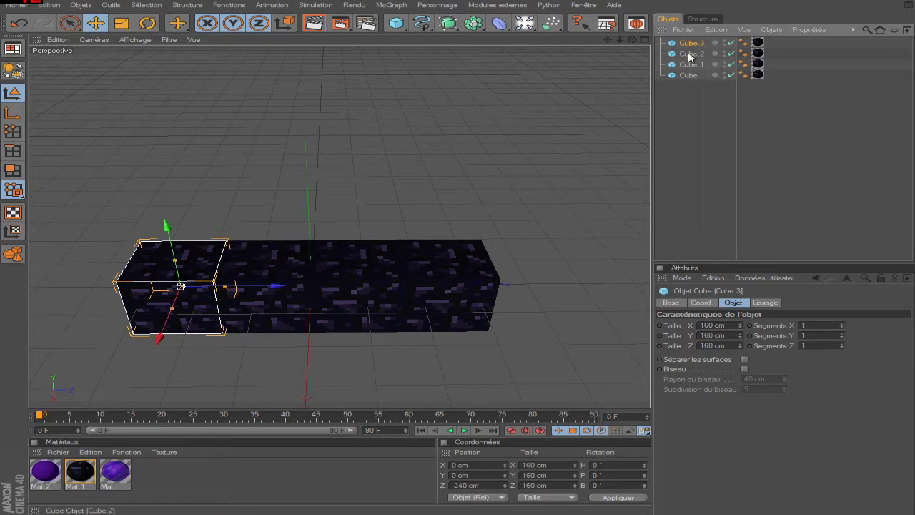
pyautogui.moveTo(317, 255); pyautogui.dragTo(300, 111)
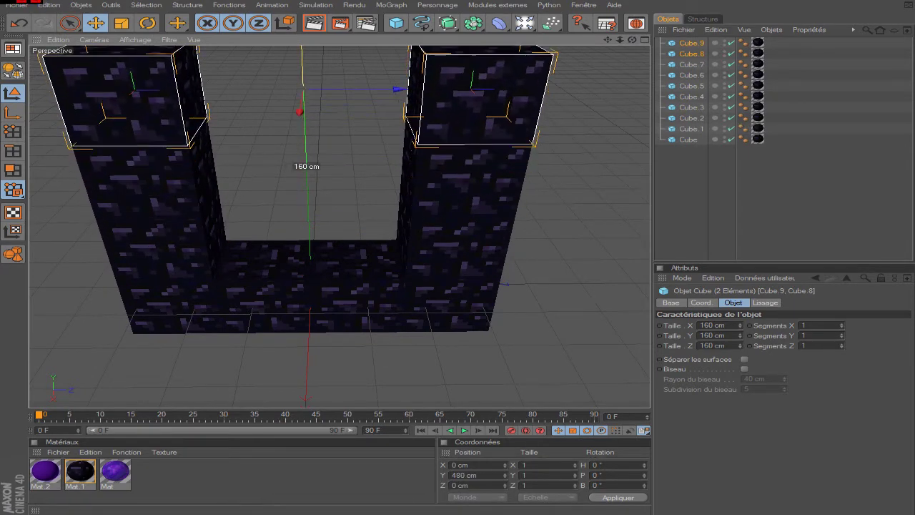
pyautogui.moveTo(607, 40); pyautogui.dragTo(616, 111)
pyautogui.keyDown('ctrl'); pyautogui.moveTo(312, 136); pyautogui.dragTo(309, 54); pyautogui.keyUp('ctrl')
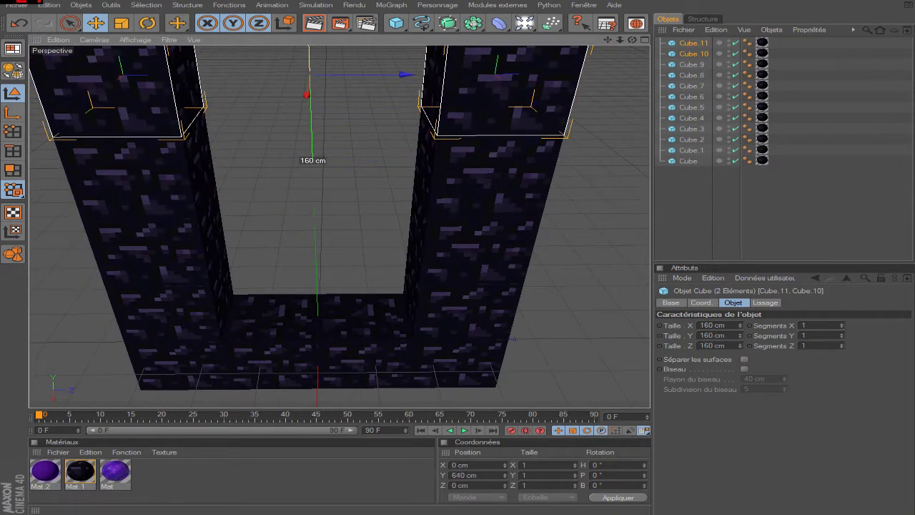
pyautogui.keyDown('ctrl'); pyautogui.moveTo(312, 125); pyautogui.dragTo(311, 125); pyautogui.keyUp('ctrl')
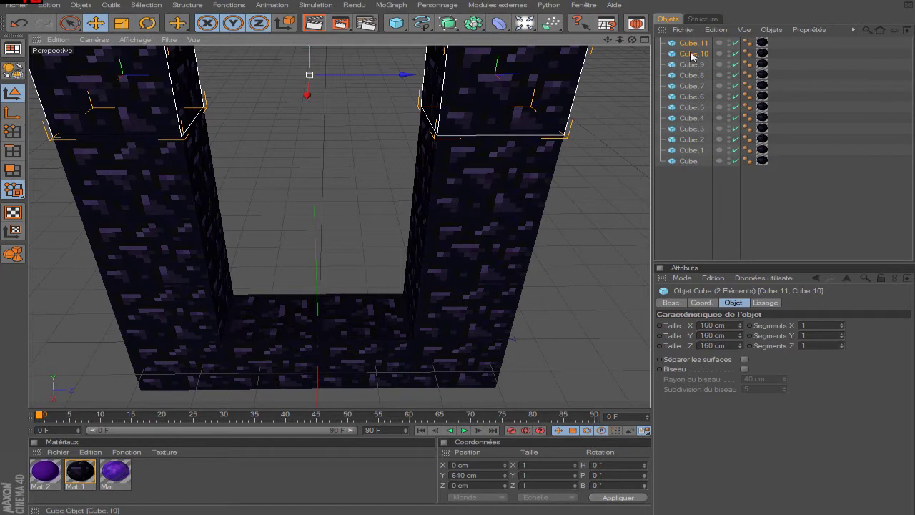
# - Copy the two uppermost column cubes and move the copies inward to Z 80 cm and Z -80 cm, closing the frame's top
pyautogui.hotkey('ctrl', 'c')
pyautogui.hotkey('ctrl', 'v')
pyautogui.click(698, 56)
pyautogui.moveTo(541, 82); pyautogui.dragTo(399, 82)
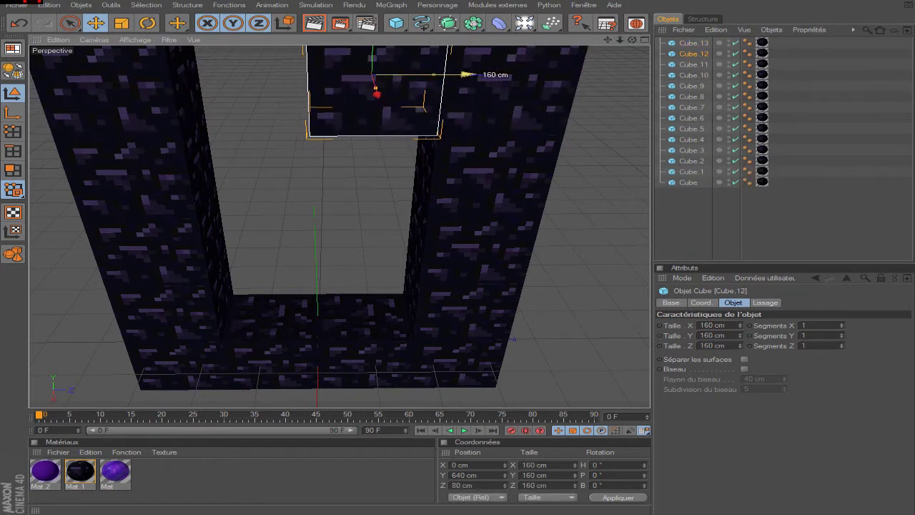
pyautogui.click(697, 44)
pyautogui.moveTo(214, 78); pyautogui.dragTo(339, 78)
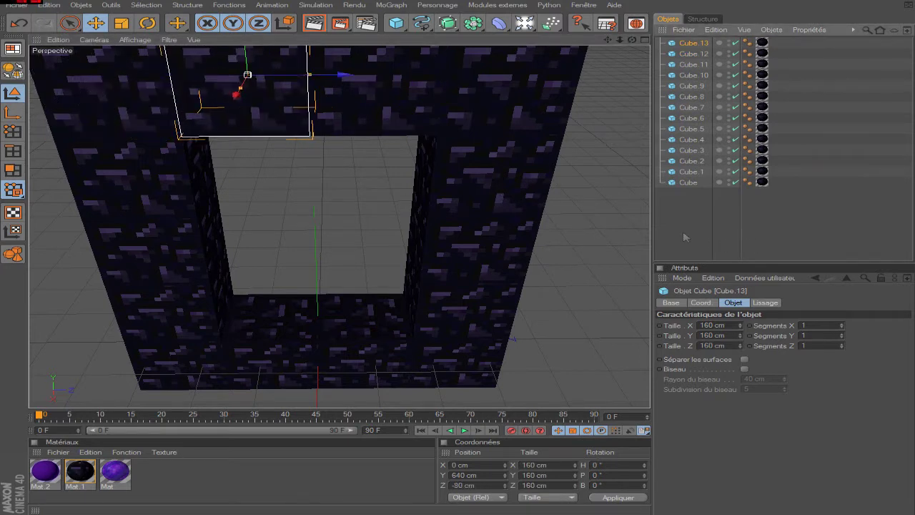
pyautogui.click(685, 238)
# - Add a cube sized 20 × 160 × 160 cm and place it inside the frame at Y 160 cm, Z 80 cm
pyautogui.moveTo(607, 40); pyautogui.dragTo(605, 3)
pyautogui.moveTo(390, 25); pyautogui.dragTo(422, 34)
pyautogui.moveTo(730, 326); pyautogui.dragTo(639, 325)
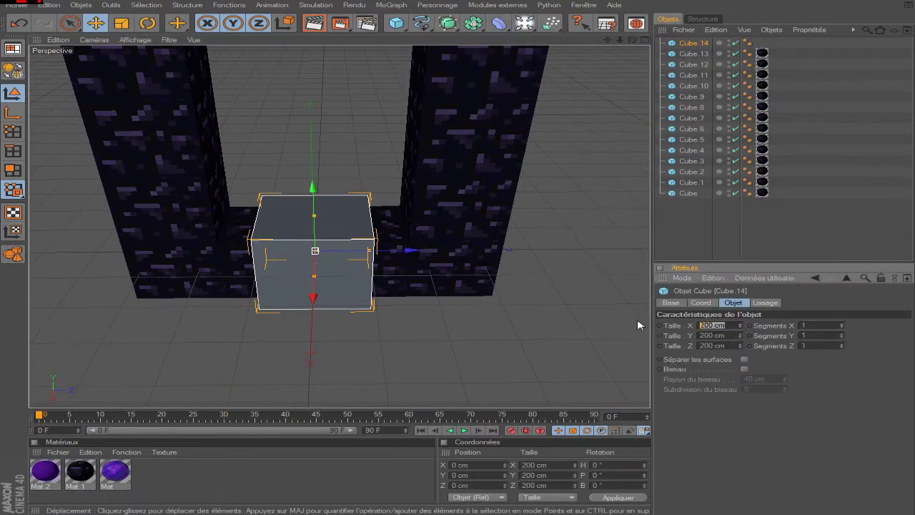
pyautogui.write('20')
pyautogui.press('Return')
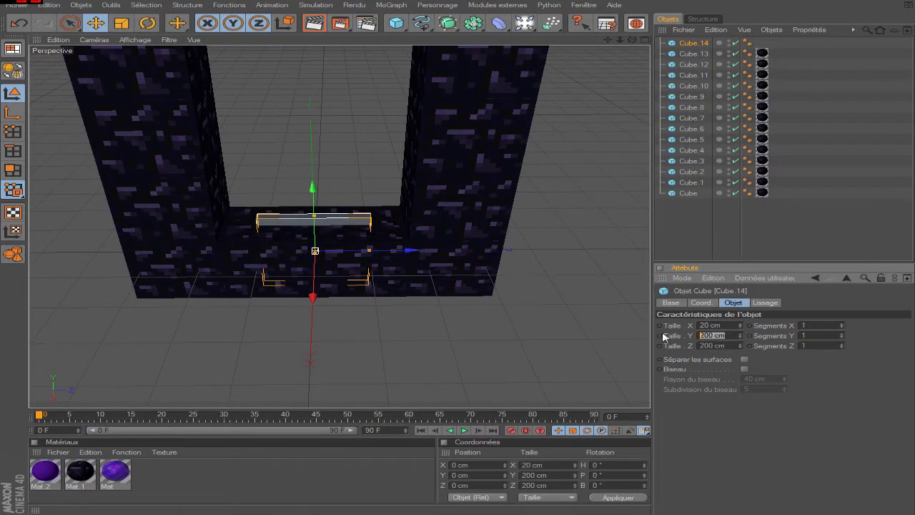
pyautogui.press('Tab')
pyautogui.write('160')
pyautogui.press('Return')
pyautogui.moveTo(312, 188); pyautogui.dragTo(311, 129)
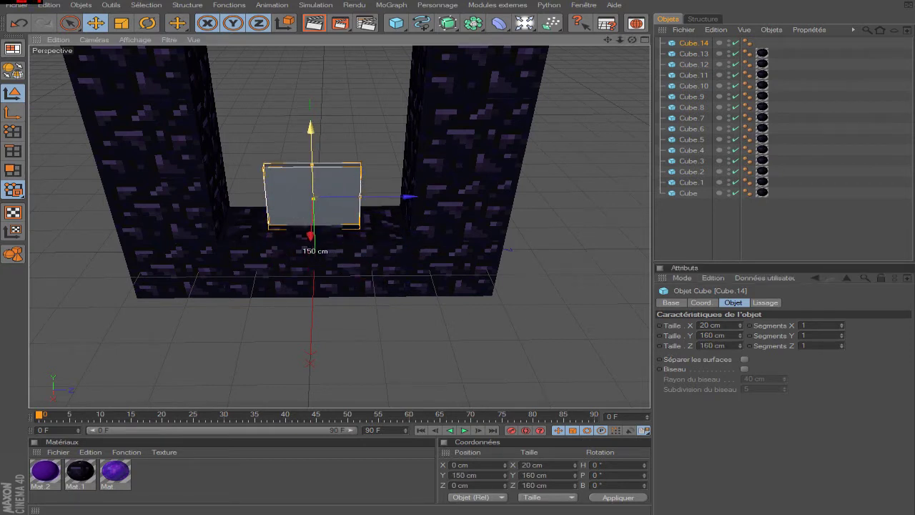
pyautogui.moveTo(402, 196); pyautogui.dragTo(450, 193)
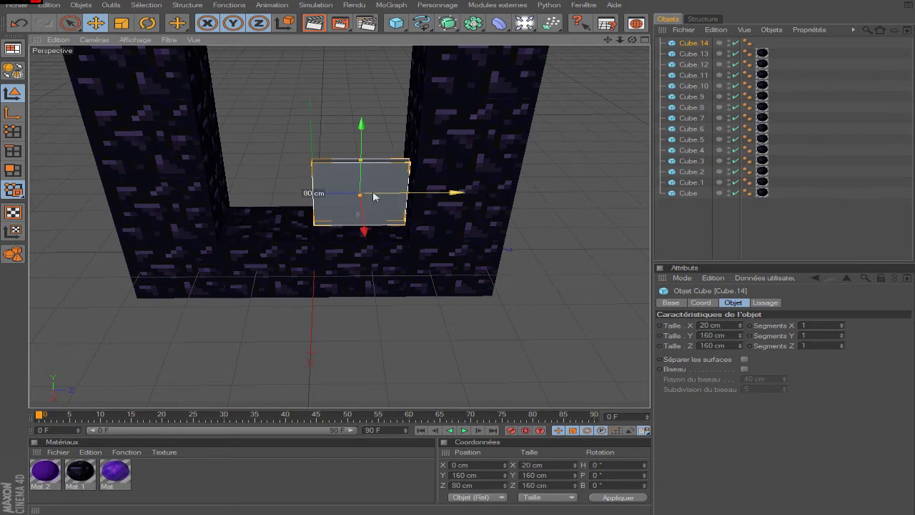
# - Apply the light purple Mat material to the thin cube and set its texture projection to Cubique
pyautogui.moveTo(117, 472); pyautogui.dragTo(139, 431)
pyautogui.moveTo(321, 213); pyautogui.dragTo(322, 213)
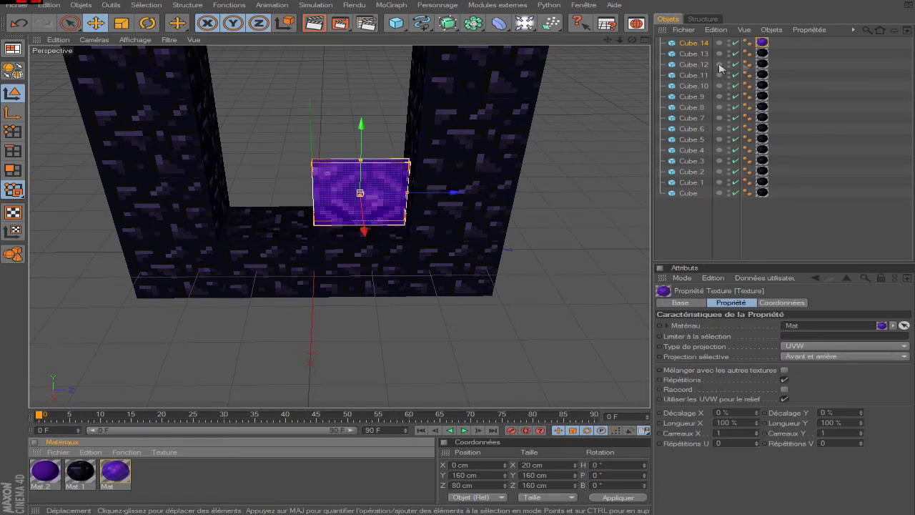
pyautogui.click(793, 347)
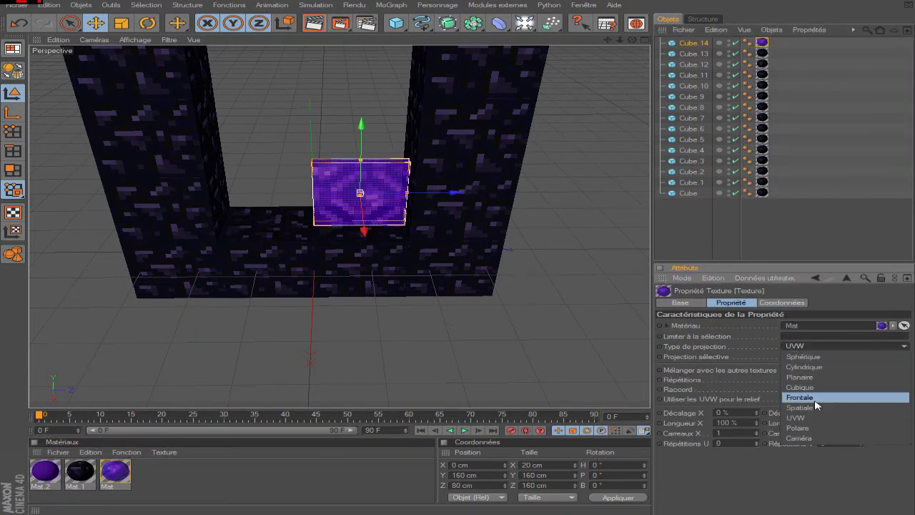
pyautogui.click(817, 386)
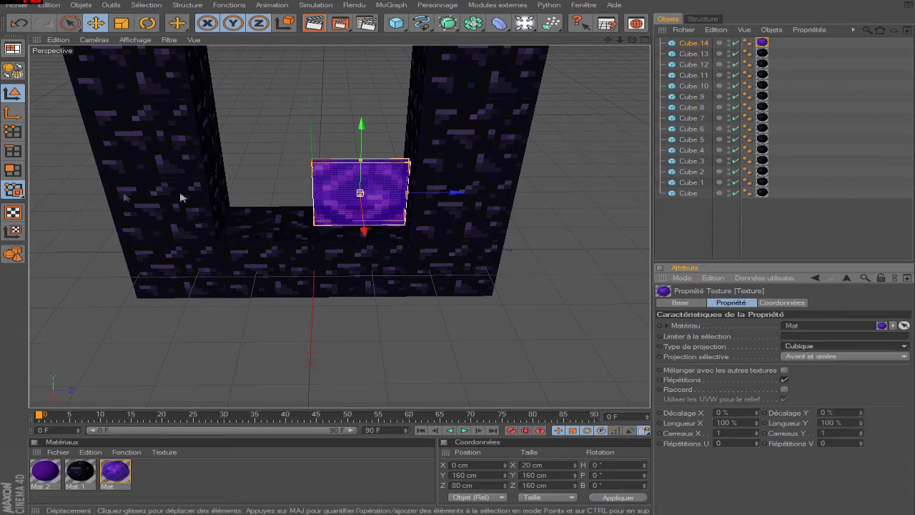
pyautogui.click(12, 234)
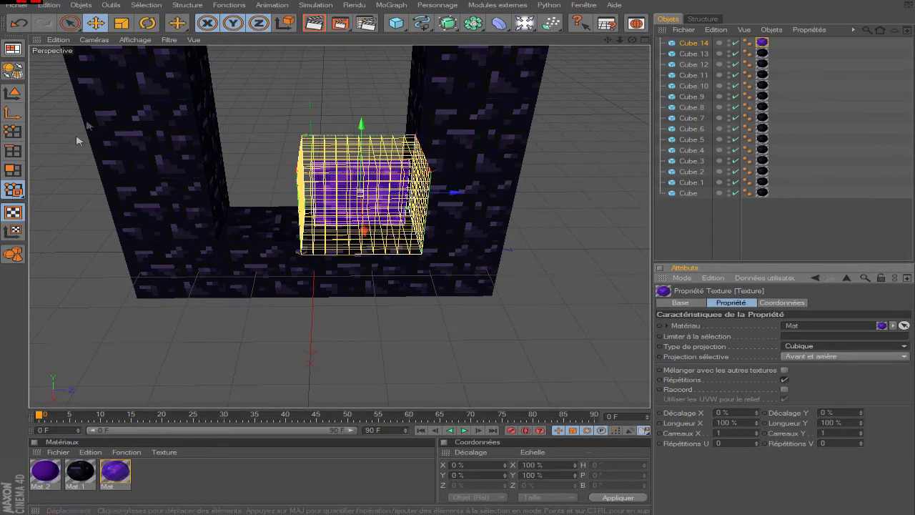
pyautogui.click(122, 28)
pyautogui.scroll(1, 368, 167)
pyautogui.scroll(2, 369, 167)
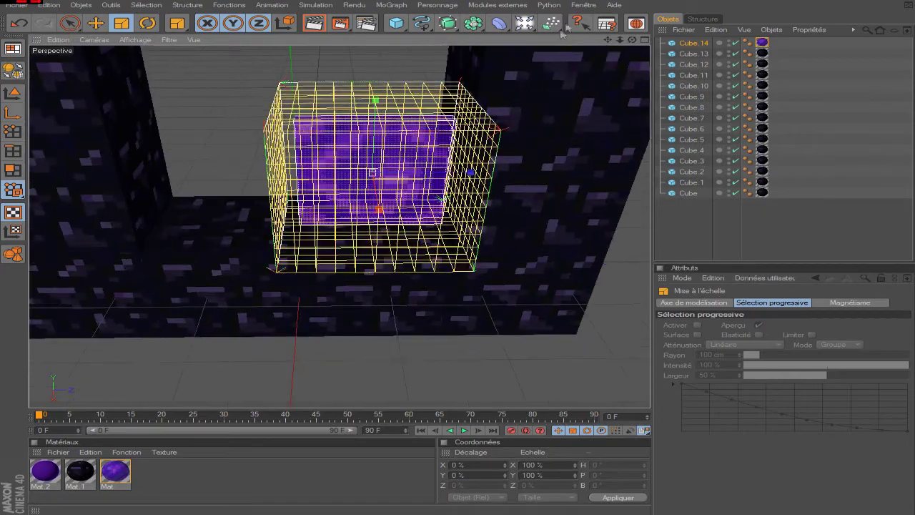
pyautogui.moveTo(632, 39); pyautogui.dragTo(716, 83)
pyautogui.moveTo(360, 182); pyautogui.dragTo(371, 159)
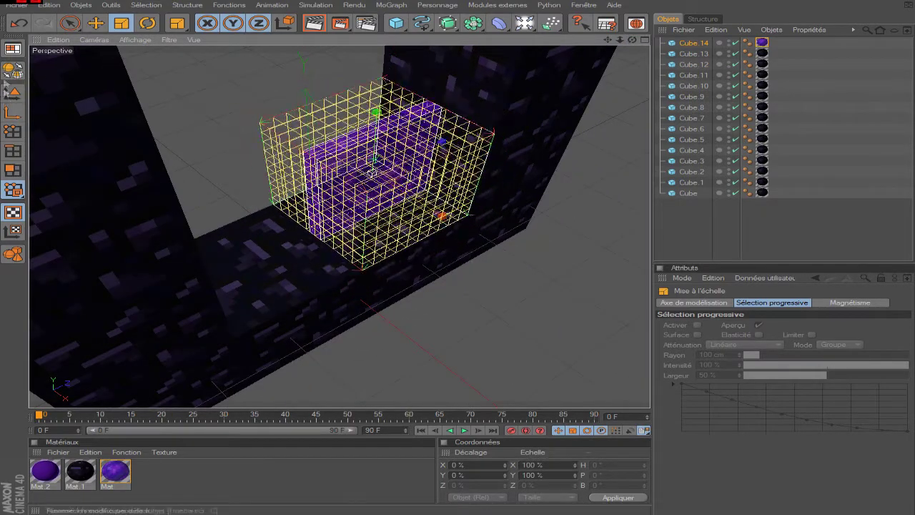
pyautogui.click(13, 93)
pyautogui.click(100, 26)
# - Copy the purple panel and move the copy beside it to Z -80 cm
pyautogui.scroll(-2, 435, 202)
pyautogui.moveTo(631, 40); pyautogui.dragTo(572, 43)
pyautogui.hotkey('ctrl', 'c')
pyautogui.hotkey('ctrl', 'v')
pyautogui.moveTo(452, 182); pyautogui.dragTo(332, 186)
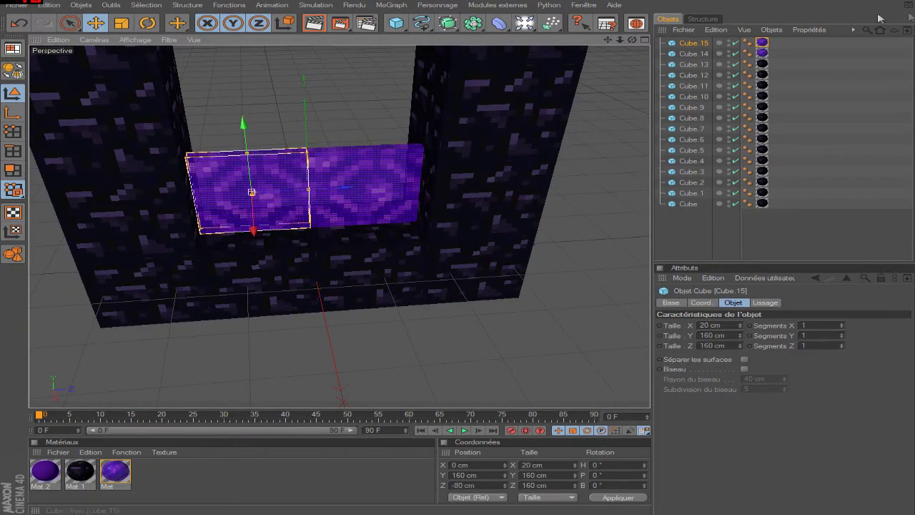
# - Copy the pair of purple panels upward twice, to Y 320 cm and Y 480 cm, filling the frame opening
pyautogui.keyDown('shift'); pyautogui.click(700, 57); pyautogui.keyUp('shift')
pyautogui.hotkey('ctrl', 'c')
pyautogui.hotkey('ctrl', 'v')
pyautogui.moveTo(305, 148); pyautogui.dragTo(305, 54)
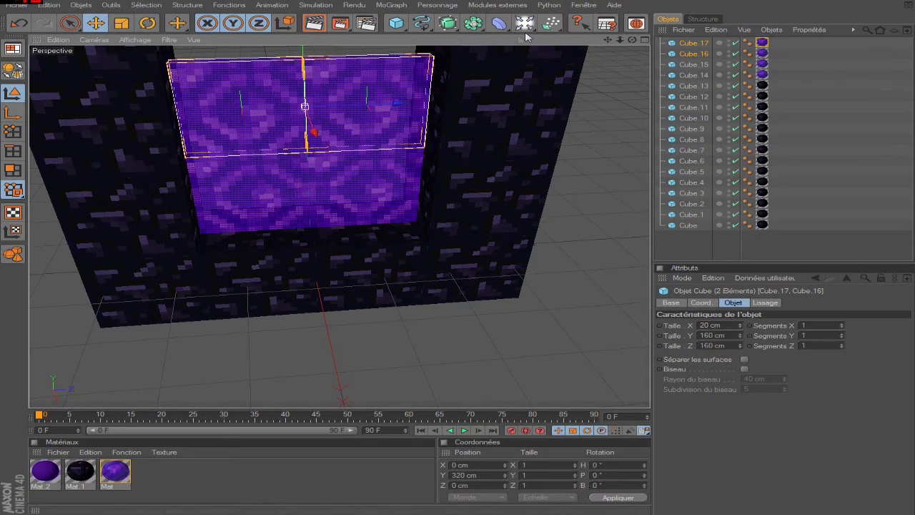
pyautogui.moveTo(608, 40); pyautogui.dragTo(623, 203)
pyautogui.hotkey('ctrl', 'c')
pyautogui.hotkey('ctrl', 'v')
pyautogui.moveTo(312, 203); pyautogui.dragTo(313, 117)
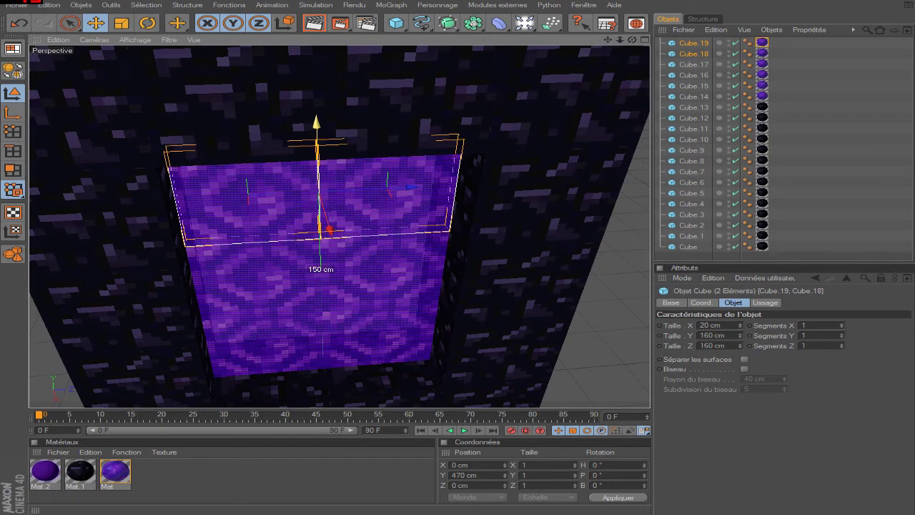
# - Group all the cubes under one null object and hide the group in the viewport
pyautogui.click(691, 43)
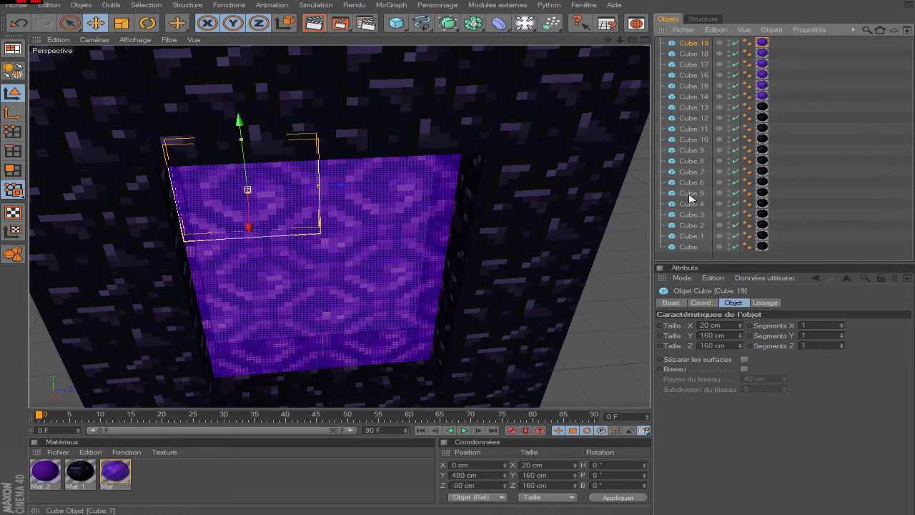
pyautogui.keyDown('shift'); pyautogui.click(688, 246); pyautogui.keyUp('shift')
pyautogui.hotkey('alt', 'g')
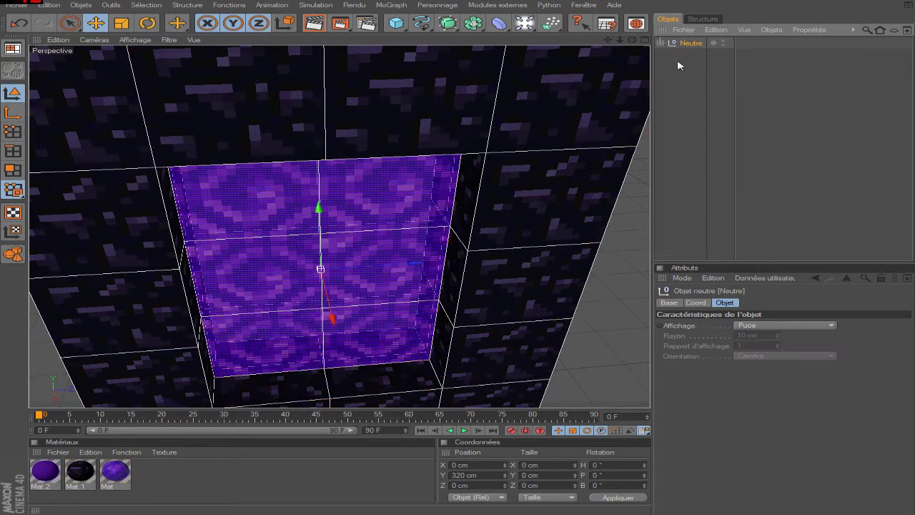
pyautogui.click(697, 86)
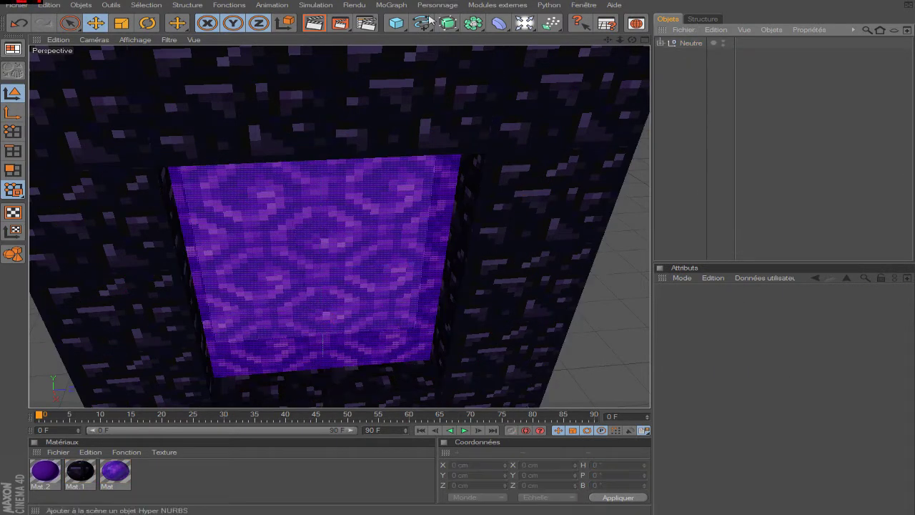
pyautogui.click(723, 44)
# - Add a plane 40 cm wide and 40 cm high with 4 width segments and 4 height segments
pyautogui.moveTo(396, 23); pyautogui.dragTo(538, 49)
pyautogui.moveTo(608, 40); pyautogui.dragTo(609, 40)
pyautogui.moveTo(774, 325); pyautogui.dragTo(744, 326)
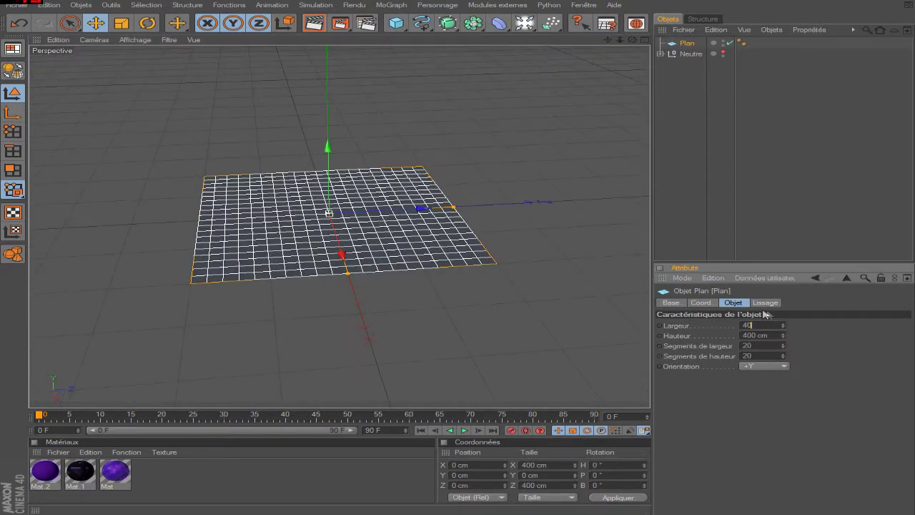
pyautogui.write('40')
pyautogui.press('Tab')
pyautogui.write('4')
pyautogui.press('Tab')
pyautogui.write('4')
pyautogui.press('Return')
# - Convert the plane to an editable polygon object and switch to polygon editing
pyautogui.scroll(5, 400, 243)
pyautogui.moveTo(608, 40); pyautogui.dragTo(648, 99)
pyautogui.scroll(4, 427, 244)
pyautogui.click(13, 70)
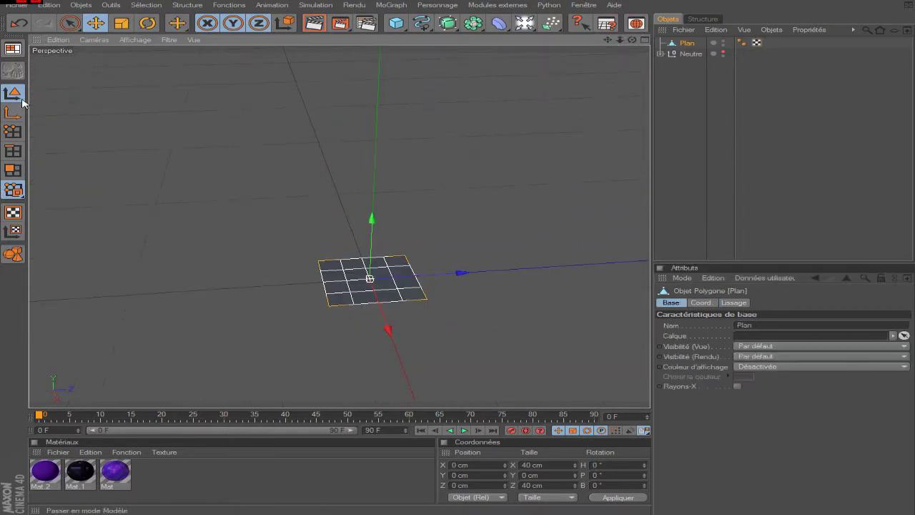
pyautogui.click(13, 169)
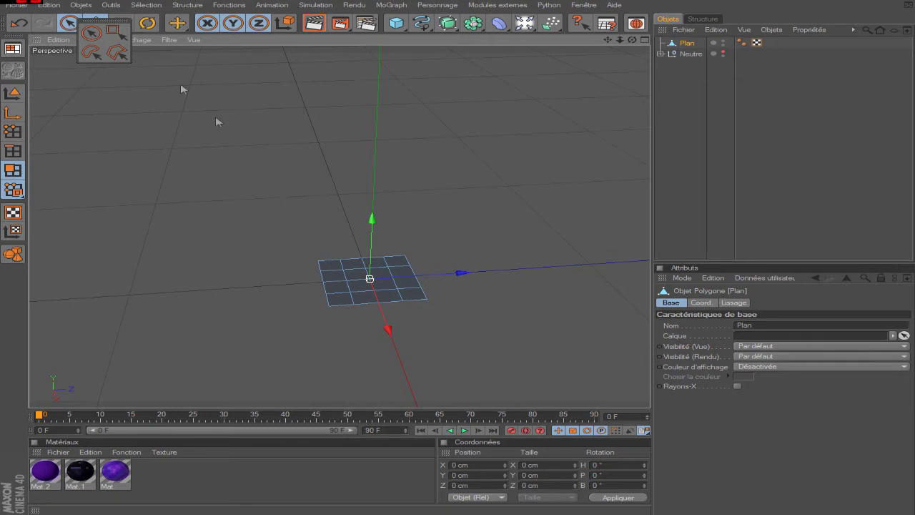
# - Delete polygons from the plane with the selection brush, leaving an irregular pixelated shape of eight squares
pyautogui.click(90, 32)
pyautogui.click(331, 266)
pyautogui.press('Delete')
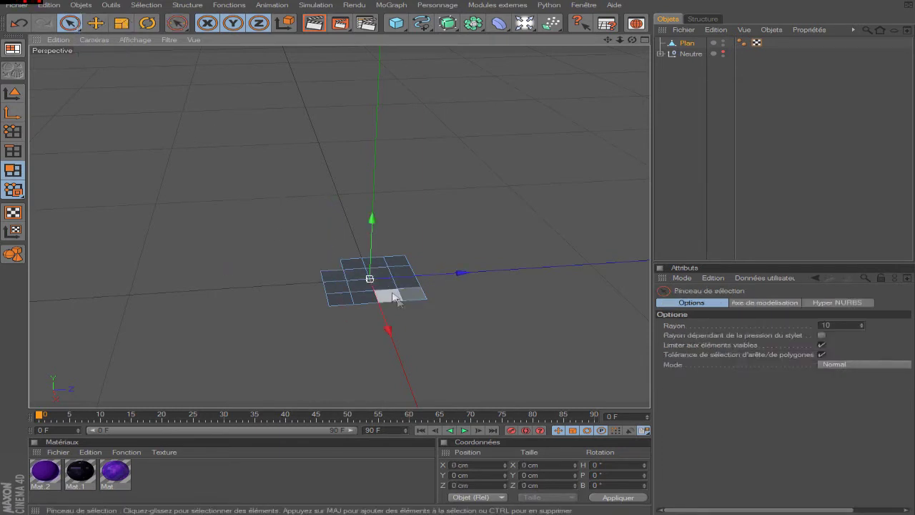
pyautogui.click(361, 292)
pyautogui.press('Delete')
pyautogui.moveTo(633, 39); pyautogui.dragTo(622, 93)
pyautogui.press('Delete')
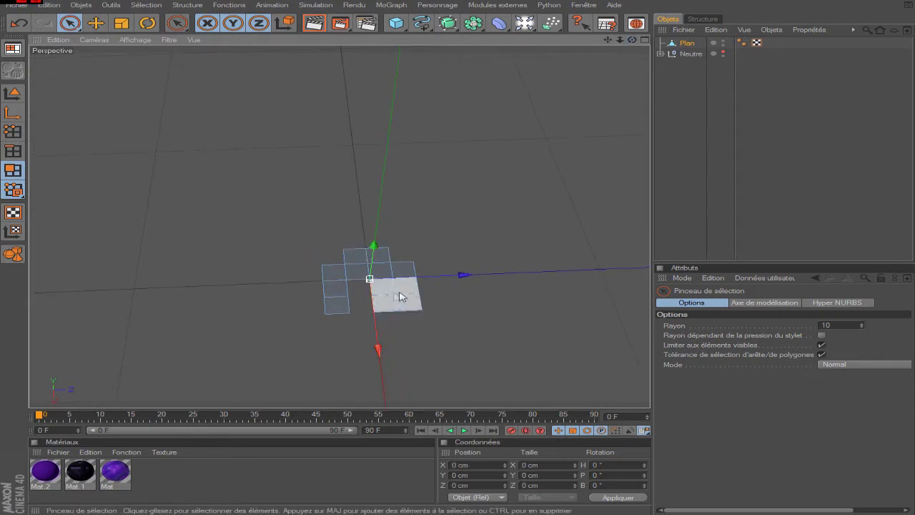
pyautogui.click(359, 275)
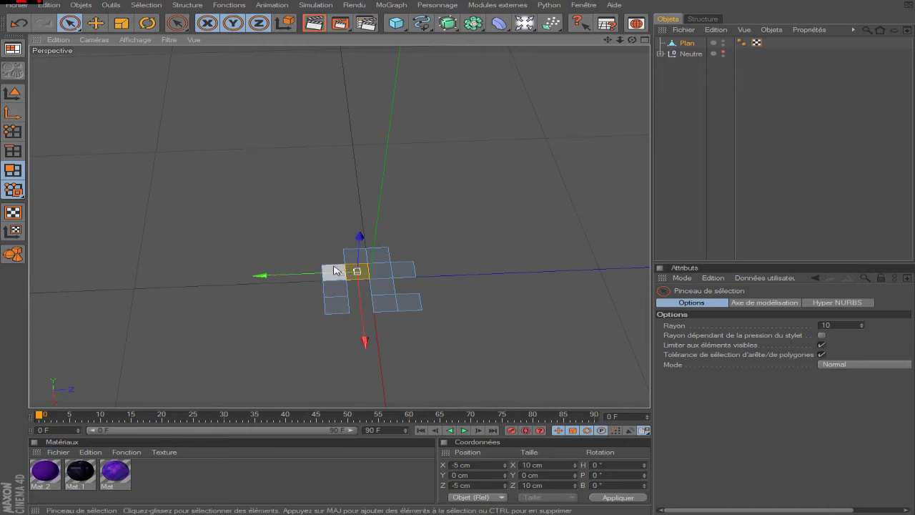
pyautogui.press('Delete')
pyautogui.click(332, 304)
pyautogui.press('Delete')
pyautogui.click(387, 304)
pyautogui.press('Delete')
pyautogui.click(687, 44)
pyautogui.hotkey('ctrl', 'a')
pyautogui.press('m')
pyautogui.press('t')
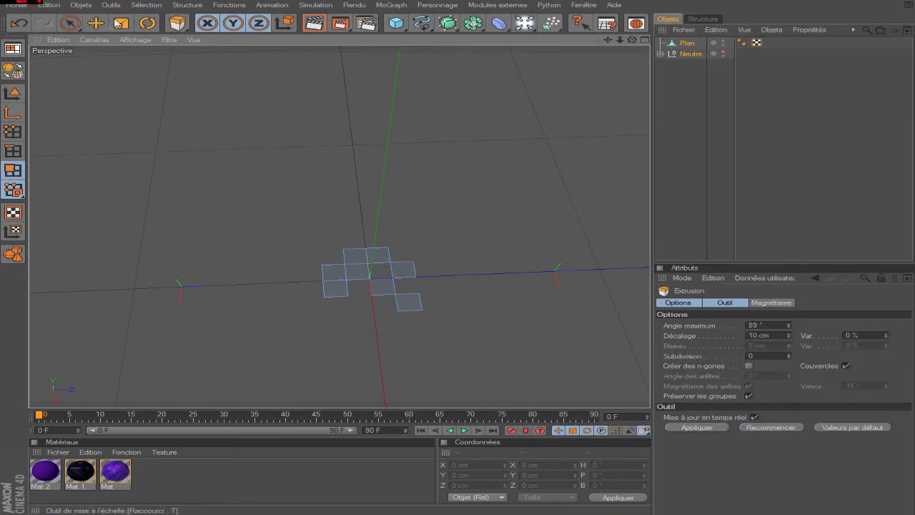
pyautogui.click(686, 44)
pyautogui.click(70, 23)
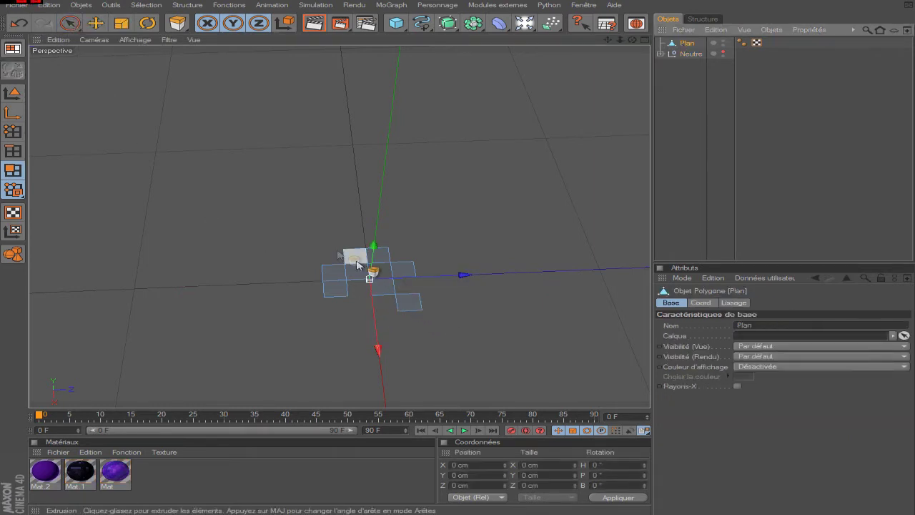
pyautogui.click(95, 40)
pyautogui.click(95, 41)
# - Select all remaining polygons of the plane and extrude them by 10 cm
pyautogui.click(69, 23)
pyautogui.moveTo(356, 256)
pyautogui.mouseDown()
pyautogui.moveTo(431, 303)
pyautogui.moveTo(379, 254)
pyautogui.mouseUp()
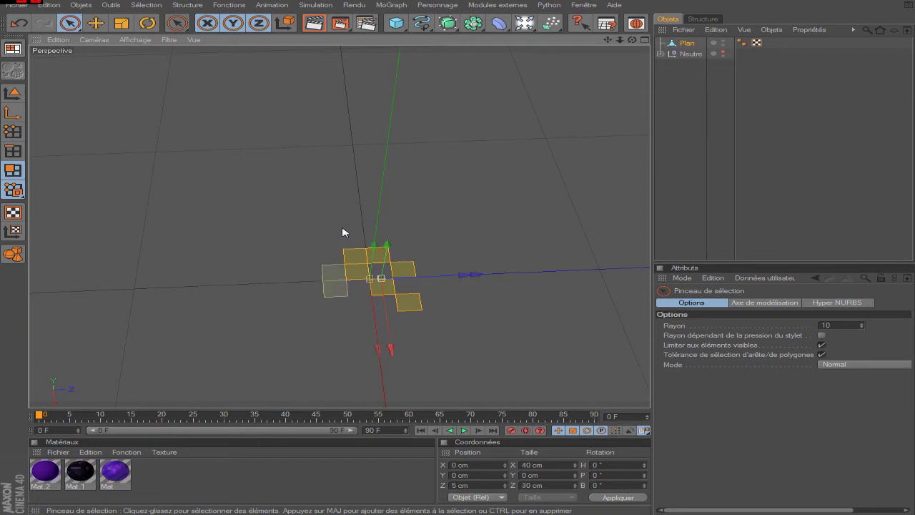
pyautogui.press('m')
pyautogui.press('t')
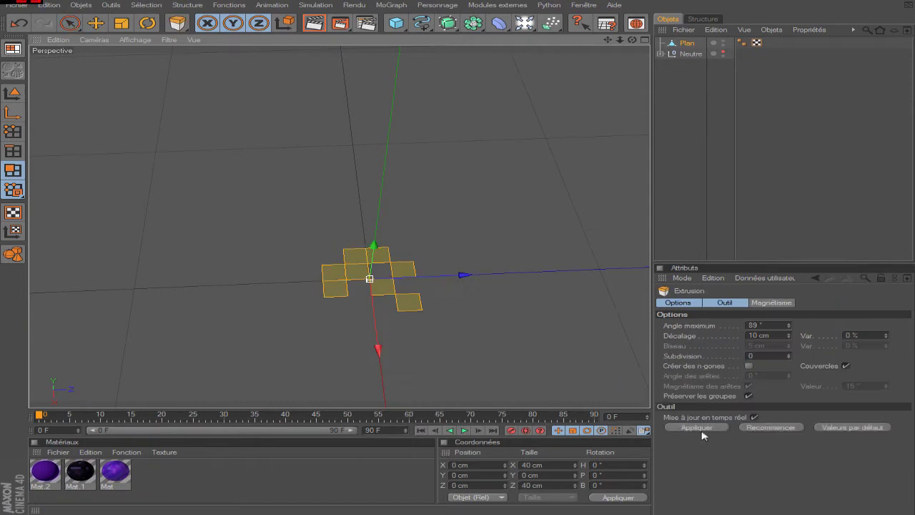
pyautogui.click(698, 428)
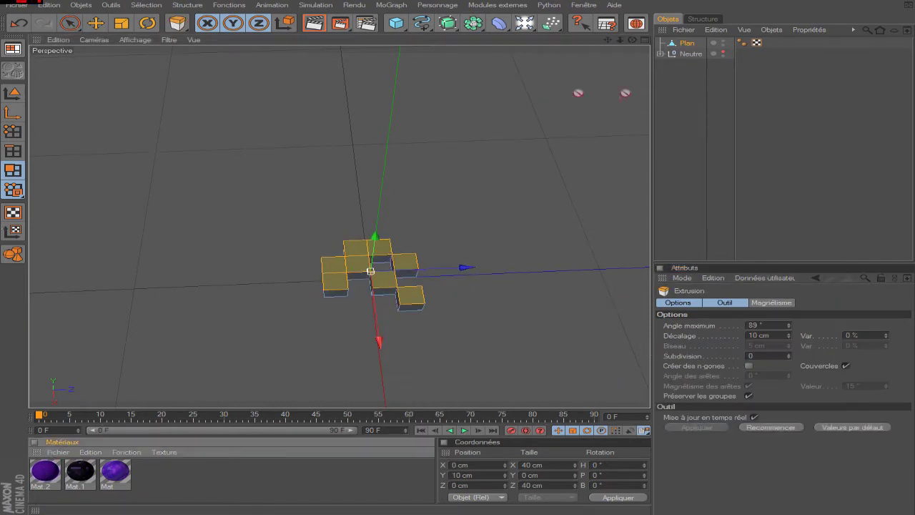
# - Apply the Mat.2 material to the extruded plane and make the hidden portal group visible again
pyautogui.moveTo(689, 46); pyautogui.dragTo(687, 45)
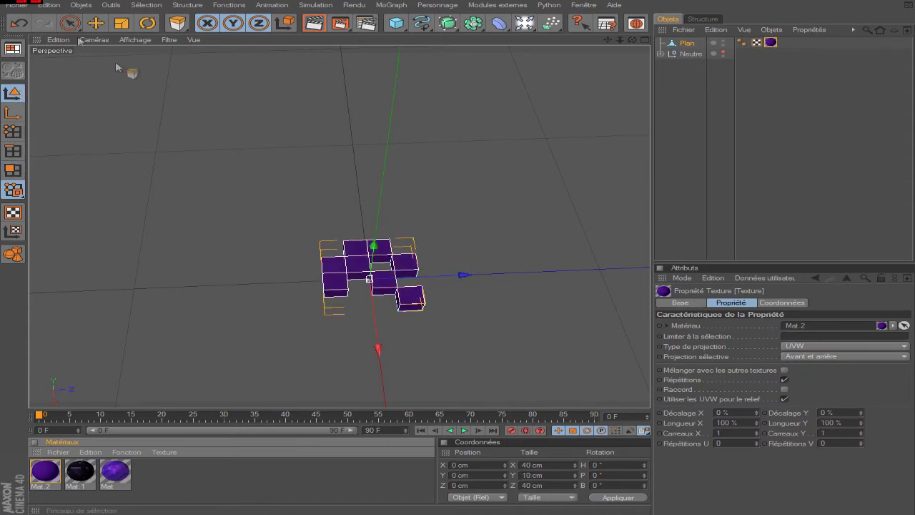
pyautogui.scroll(-3, 389, 85)
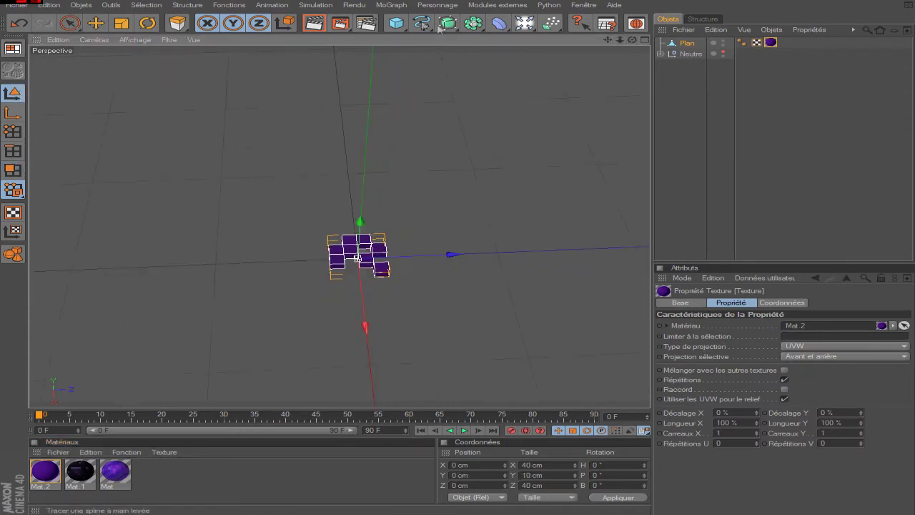
pyautogui.click(724, 53)
# - Add a particle emitter to the scene
pyautogui.moveTo(547, 24); pyautogui.dragTo(571, 34)
pyautogui.scroll(-8, 558, 80)
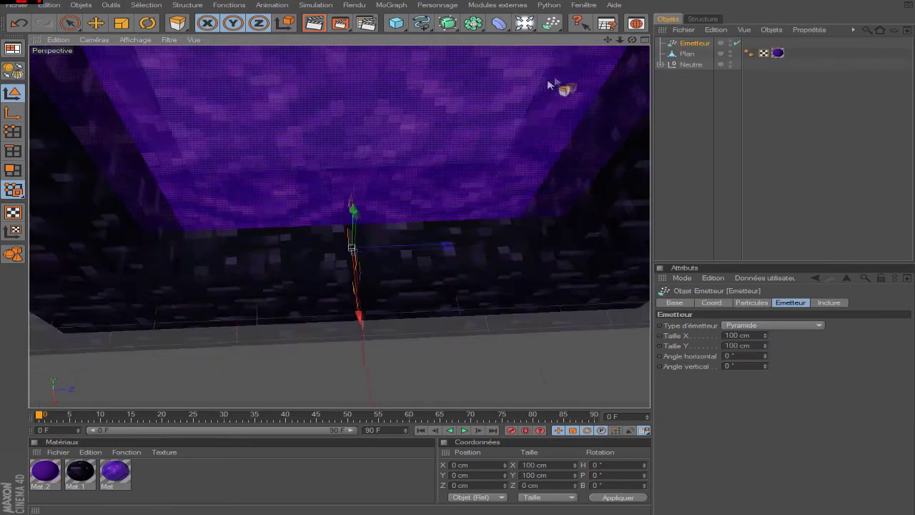
pyautogui.moveTo(633, 41); pyautogui.dragTo(106, 2)
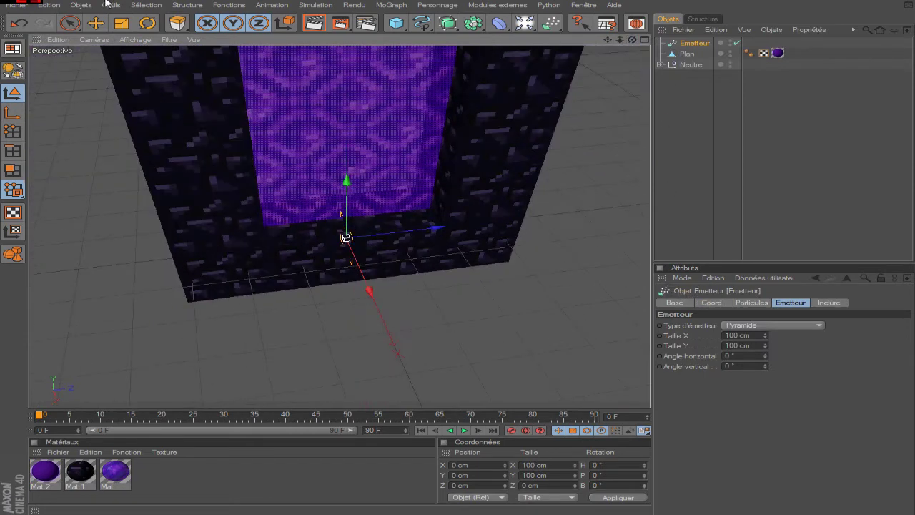
# - Rotate the emitter to a heading of -90° and raise it to Y 330 cm at the portal opening
pyautogui.press('r')
pyautogui.moveTo(336, 277); pyautogui.dragTo(315, 252)
pyautogui.press('e')
pyautogui.moveTo(337, 211); pyautogui.dragTo(346, 66)
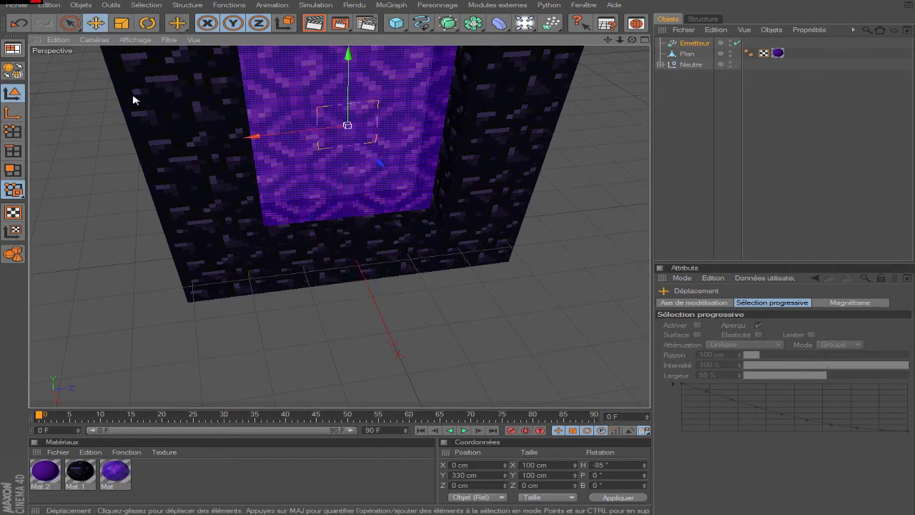
pyautogui.click(147, 23)
pyautogui.moveTo(336, 146); pyautogui.dragTo(339, 148)
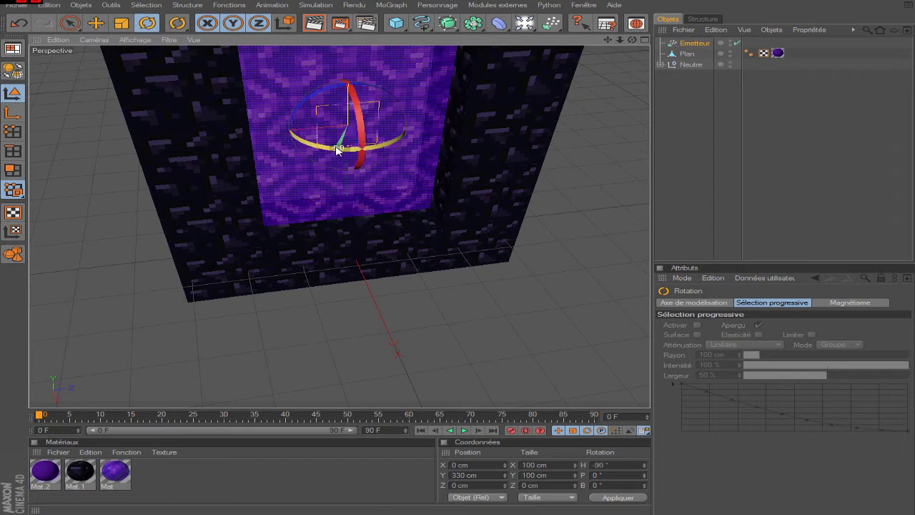
# - Set the emitter's size to 320 cm in X and 3*160 cm in Y
pyautogui.click(695, 43)
pyautogui.moveTo(765, 337); pyautogui.dragTo(585, 351)
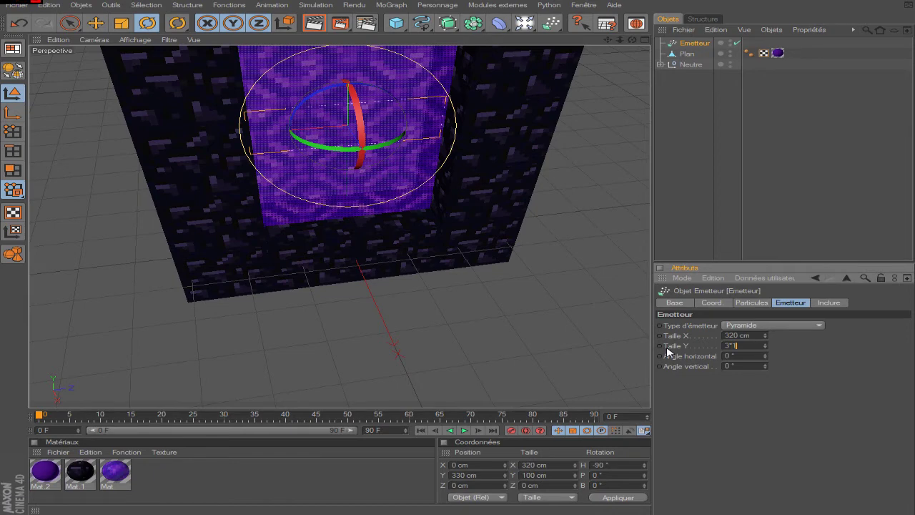
pyautogui.write('3*160')
pyautogui.press('Return')
# - Move the emitter away from the portal to X -400 cm and make the plane its child
pyautogui.moveTo(632, 40); pyautogui.dragTo(601, 46)
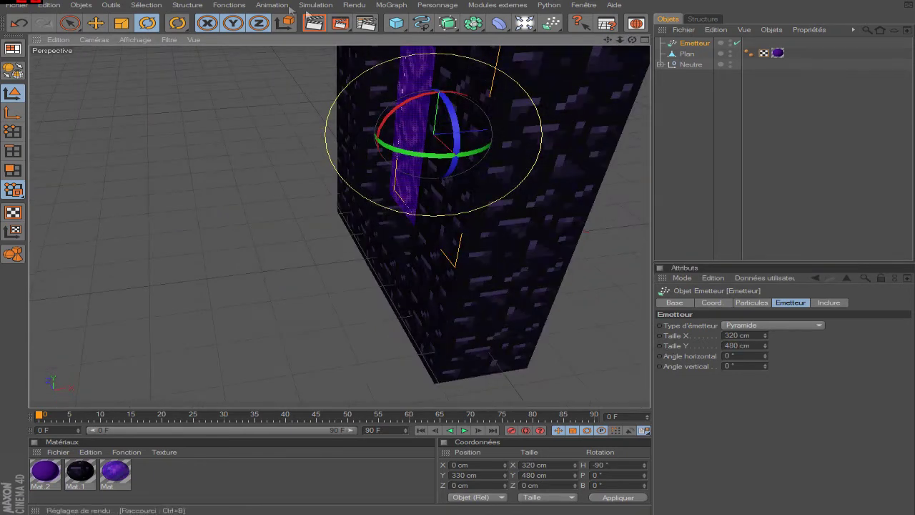
pyautogui.click(96, 23)
pyautogui.moveTo(480, 136); pyautogui.dragTo(272, 149)
pyautogui.moveTo(689, 53); pyautogui.dragTo(701, 45)
# - Set the emitter's size to 480 cm in X and 640 cm in Y
pyautogui.click(695, 44)
pyautogui.click(751, 335)
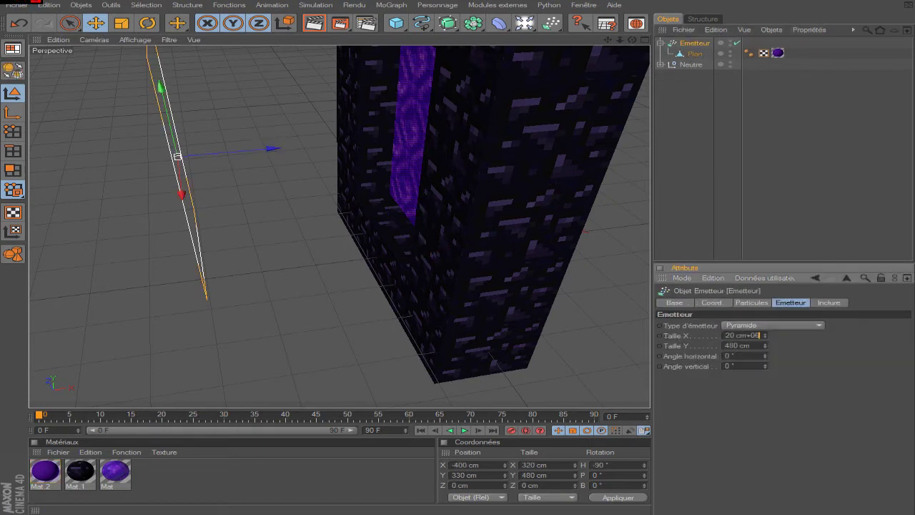
pyautogui.write('+160')
pyautogui.press('Return')
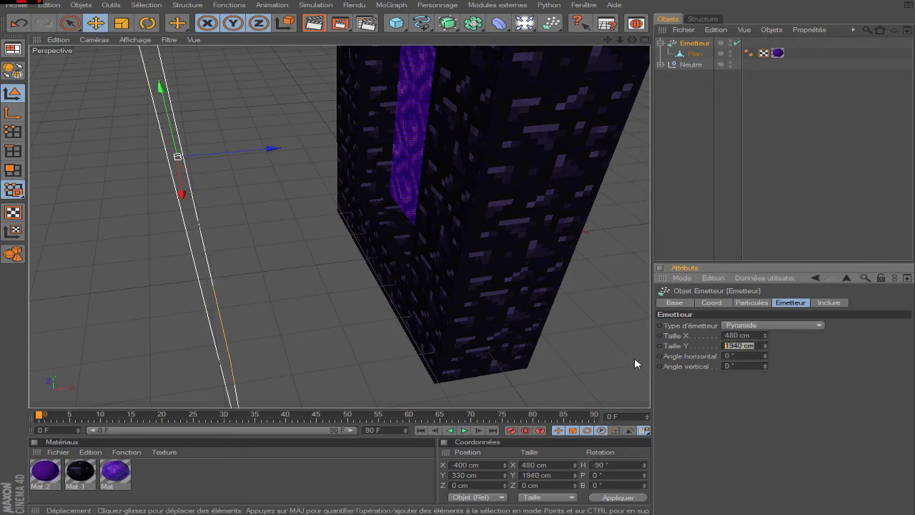
pyautogui.write('640')
pyautogui.press('Return')
# - Set the emitter's particles to generation 3, lifetime 1000 F, speed 100 cm, rotation 90° with 50% variation, final size 0.2 with 20% variation, showing objects
pyautogui.click(751, 306)
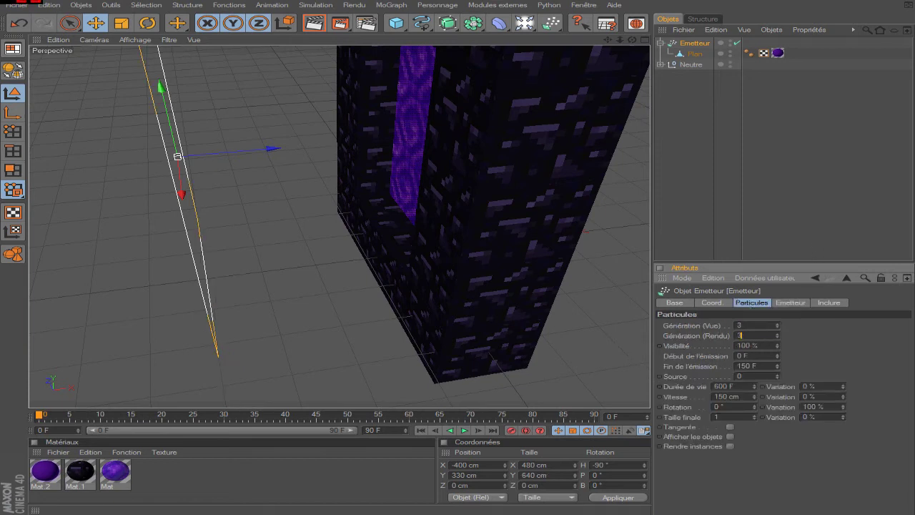
pyautogui.write('10')
pyautogui.press('Tab')
pyautogui.write('100')
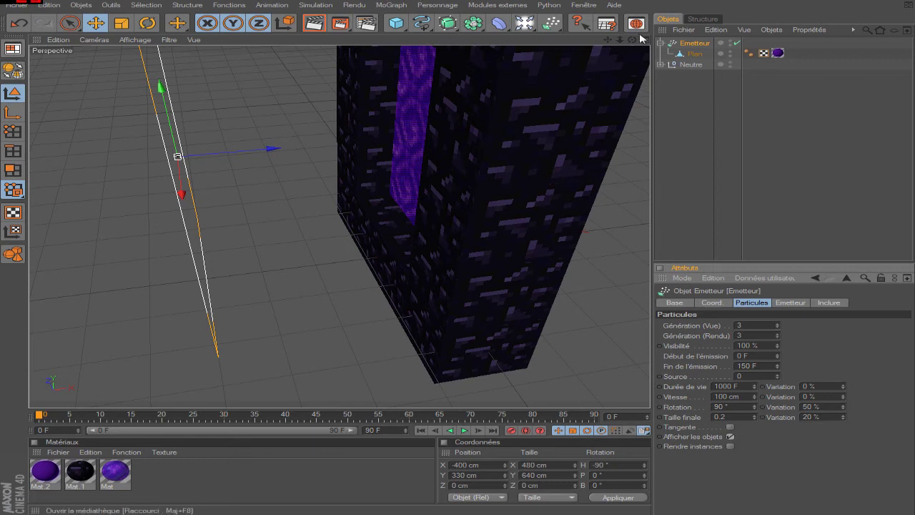
# - Duplicate the emitter, move the copy across the portal to X 400 cm and set its heading to 90°
pyautogui.hotkey('ctrl', 'v')
pyautogui.moveTo(244, 149); pyautogui.dragTo(705, 111)
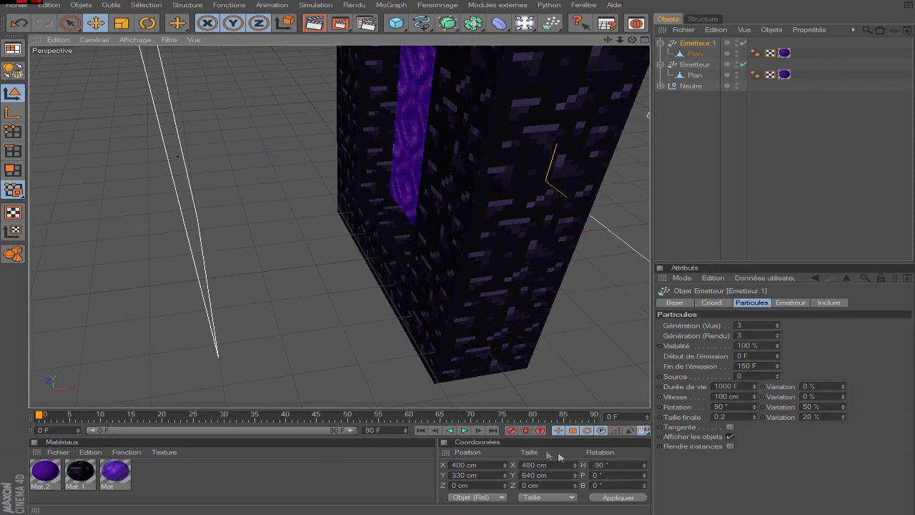
pyautogui.click(596, 465)
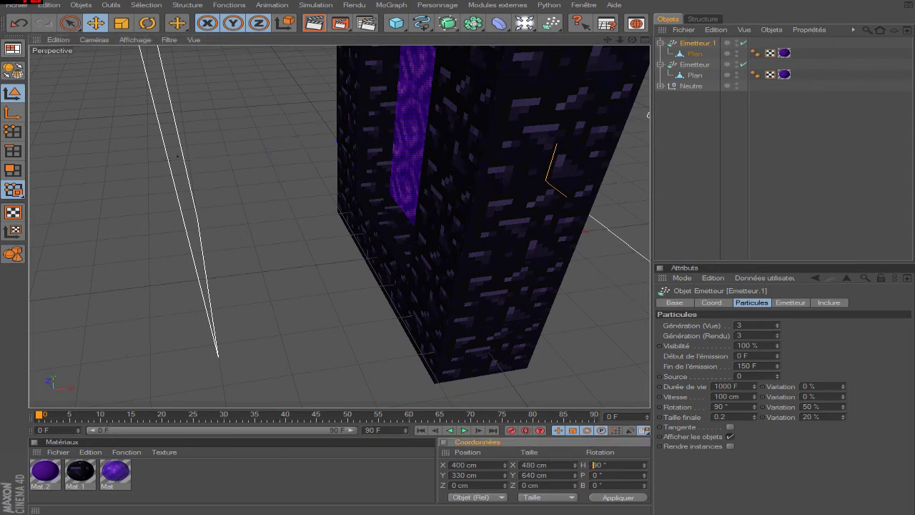
# - Play the animation to check both particle streams and return to the first frame
pyautogui.scroll(-6, 455, 92)
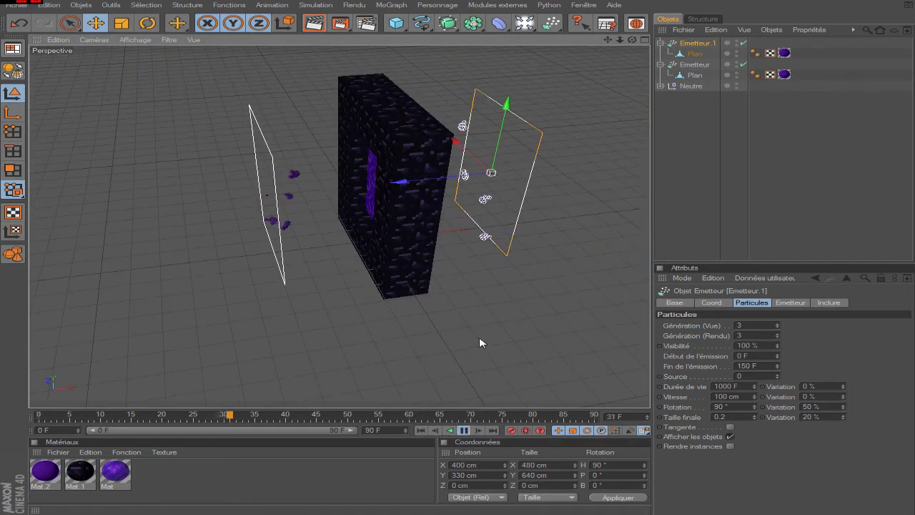
pyautogui.click(464, 429)
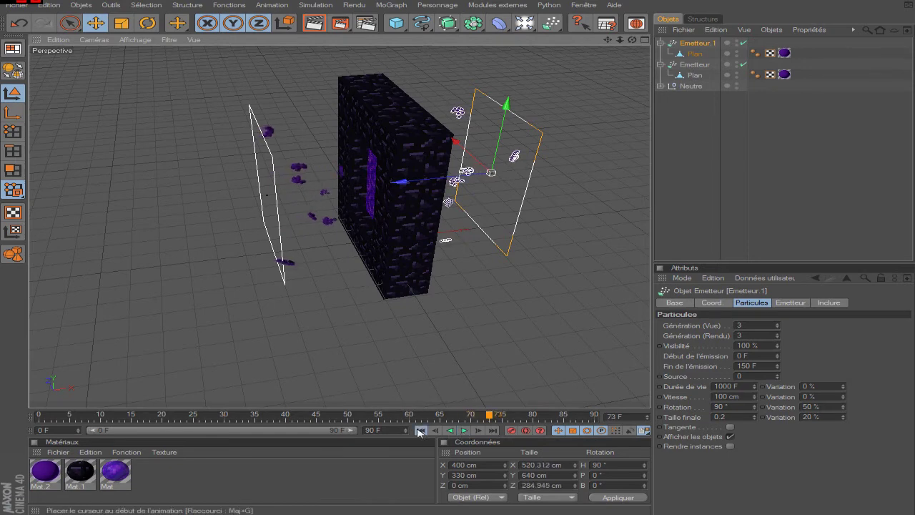
pyautogui.click(420, 430)
# - Add an Attraction and a Destruction particle modifier and raise both together to Y 280 cm inside the portal
pyautogui.click(551, 22)
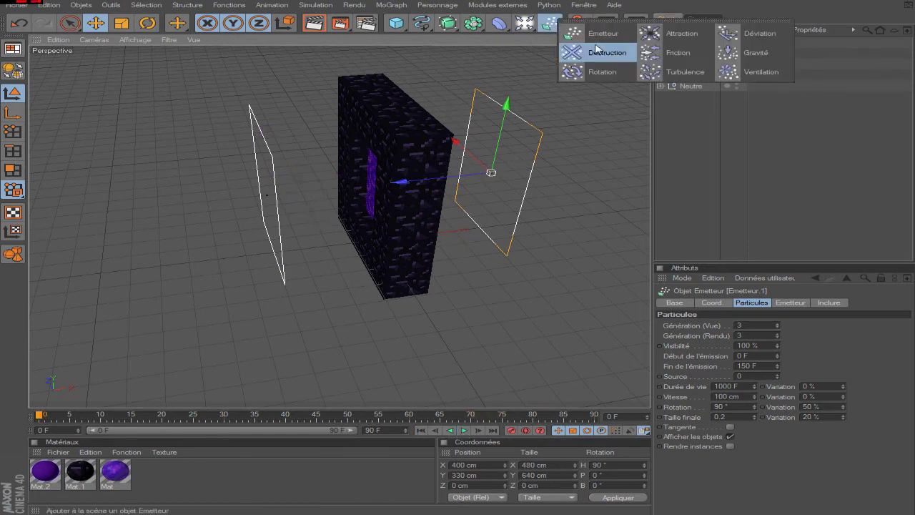
pyautogui.click(677, 34)
pyautogui.click(550, 23)
pyautogui.click(608, 52)
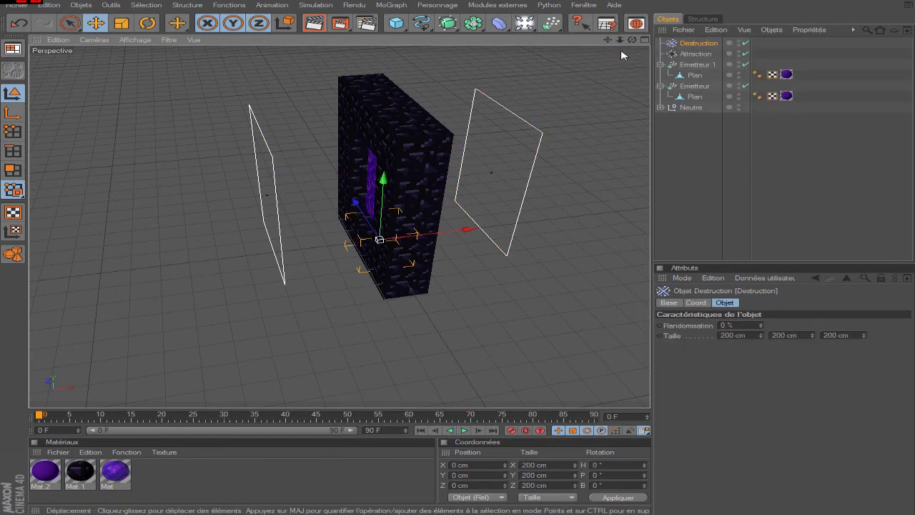
pyautogui.keyDown('ctrl'); pyautogui.click(695, 53); pyautogui.keyUp('ctrl')
pyautogui.moveTo(378, 266); pyautogui.dragTo(378, 241)
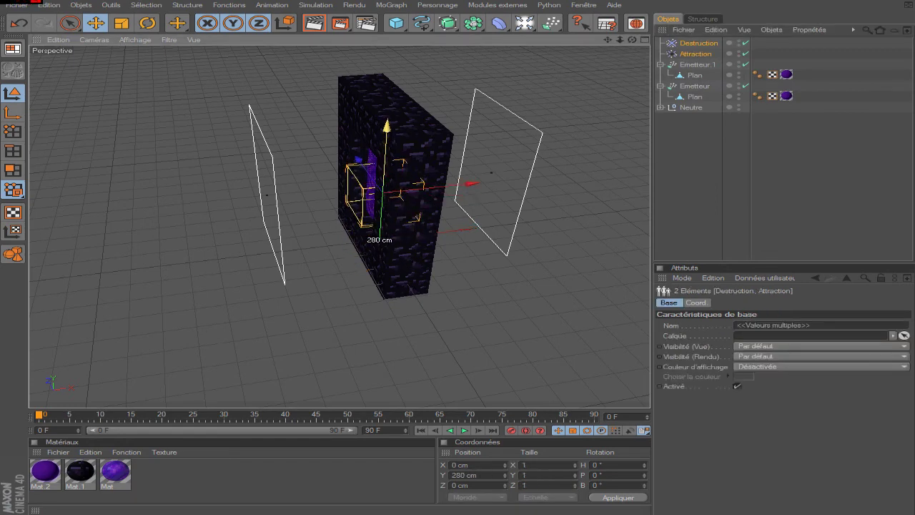
# - Set the Destruction modifier's size to 100 cm by 520 cm by 347 cm
pyautogui.click(692, 45)
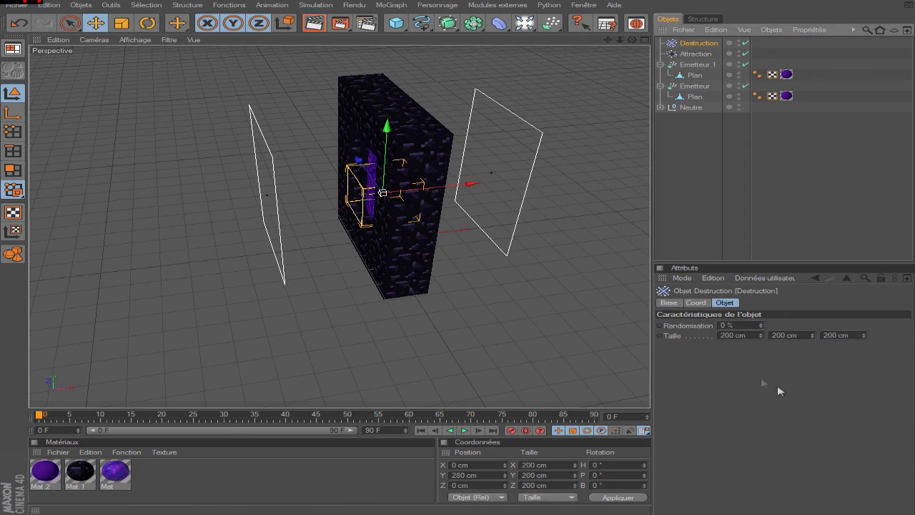
pyautogui.moveTo(813, 335); pyautogui.dragTo(814, 315)
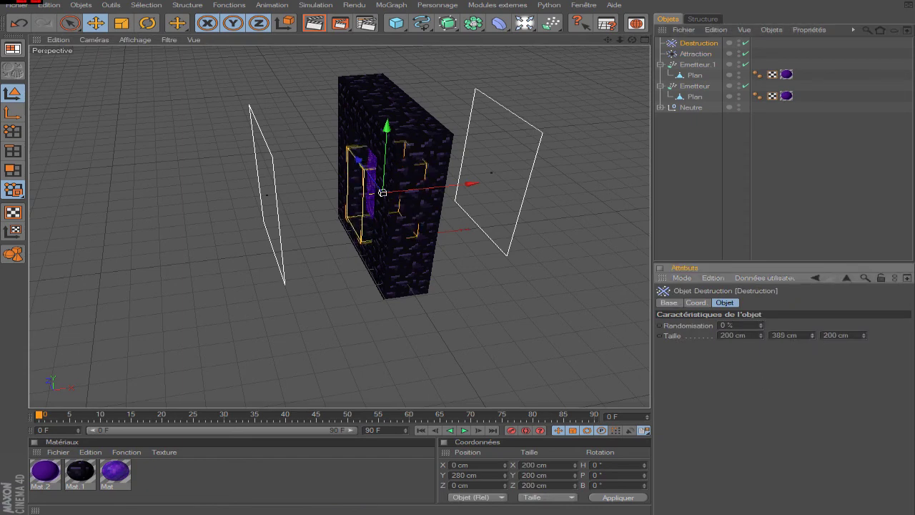
pyautogui.moveTo(863, 339); pyautogui.dragTo(864, 312)
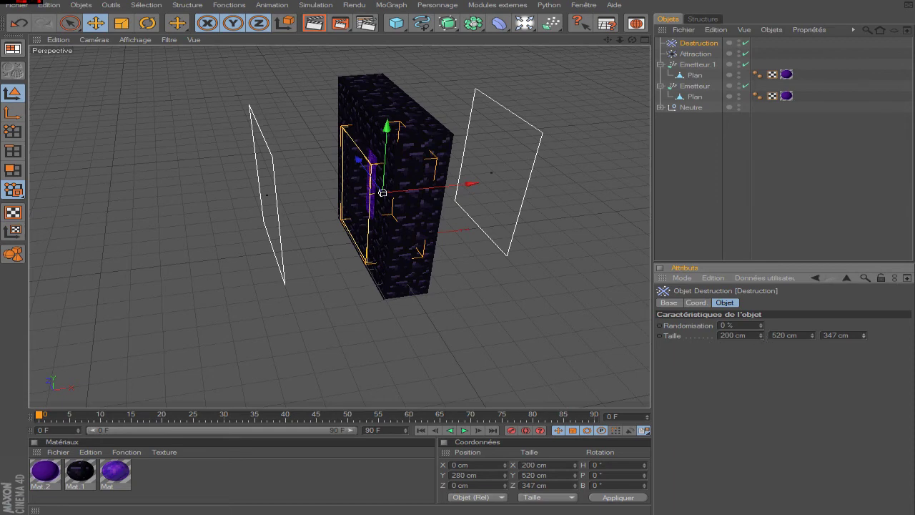
pyautogui.tripleClick(730, 335)
pyautogui.write('1')
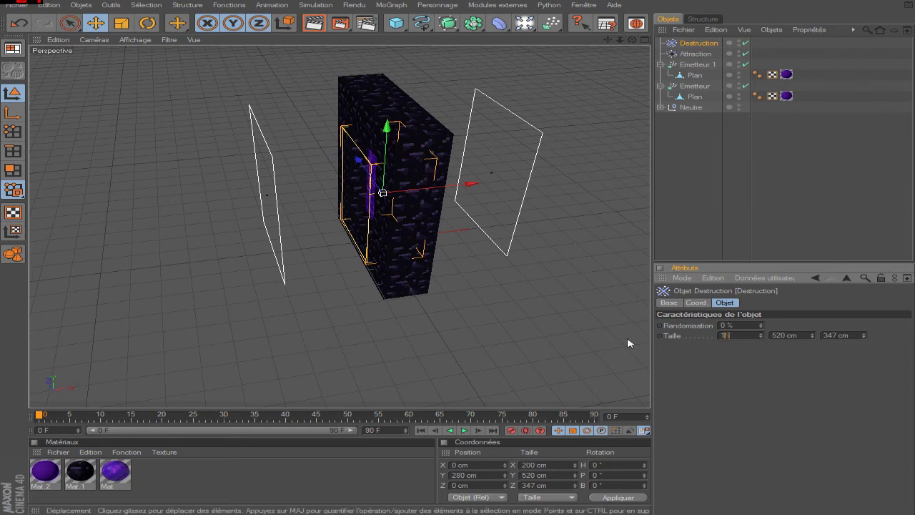
pyautogui.write('00')
pyautogui.press('Return')
# - Set the Attraction modifier's intensity to 650
pyautogui.click(680, 54)
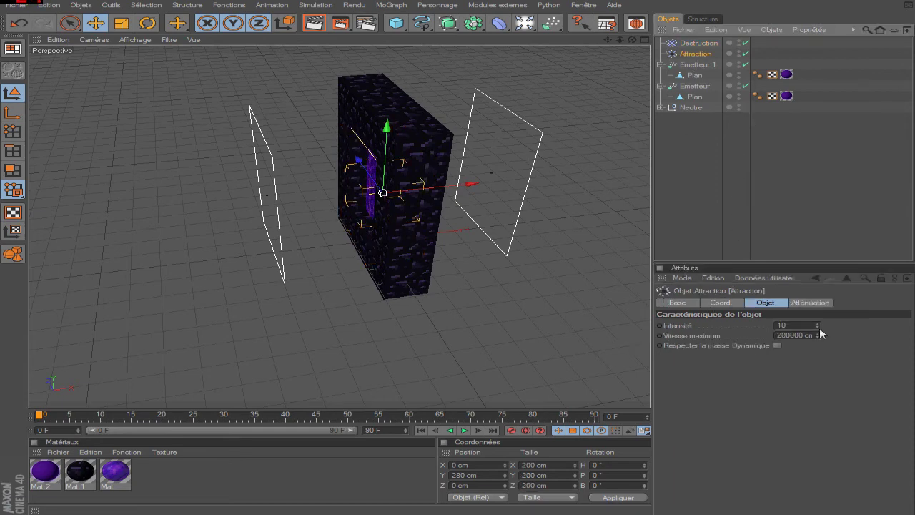
pyautogui.moveTo(790, 326); pyautogui.dragTo(746, 326)
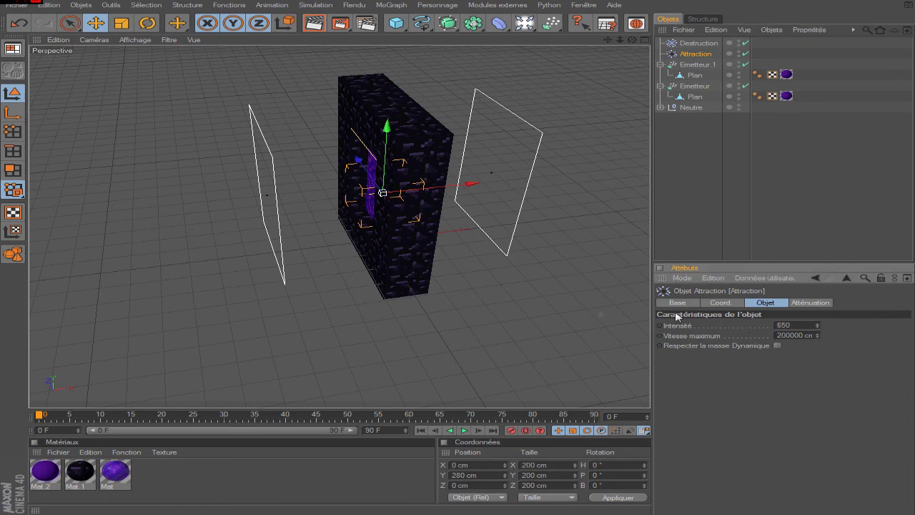